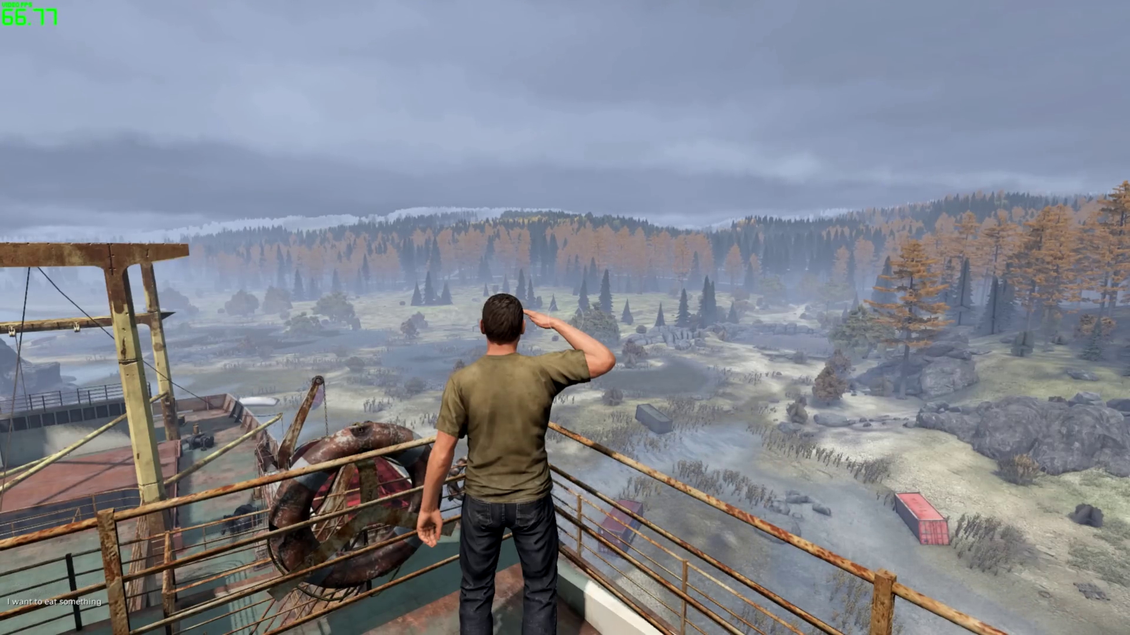
- Pause DayZ with Escape and choose Configure from its pause menu
{"action": "key", "text": "Escape"}
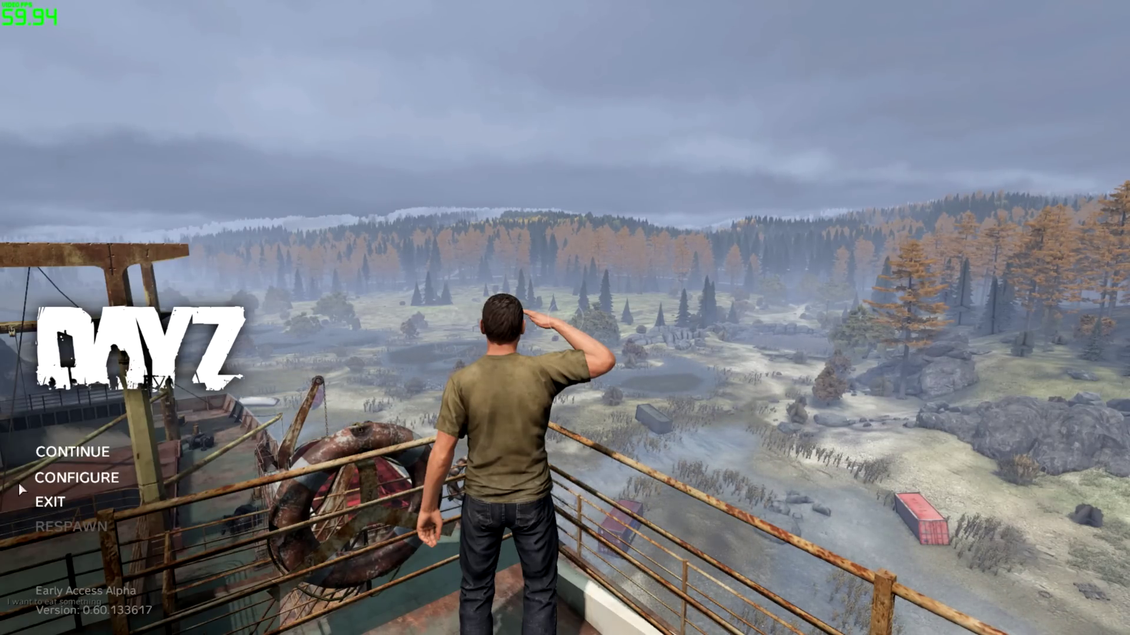
{"action": "left_click", "coordinate": [65, 477]}
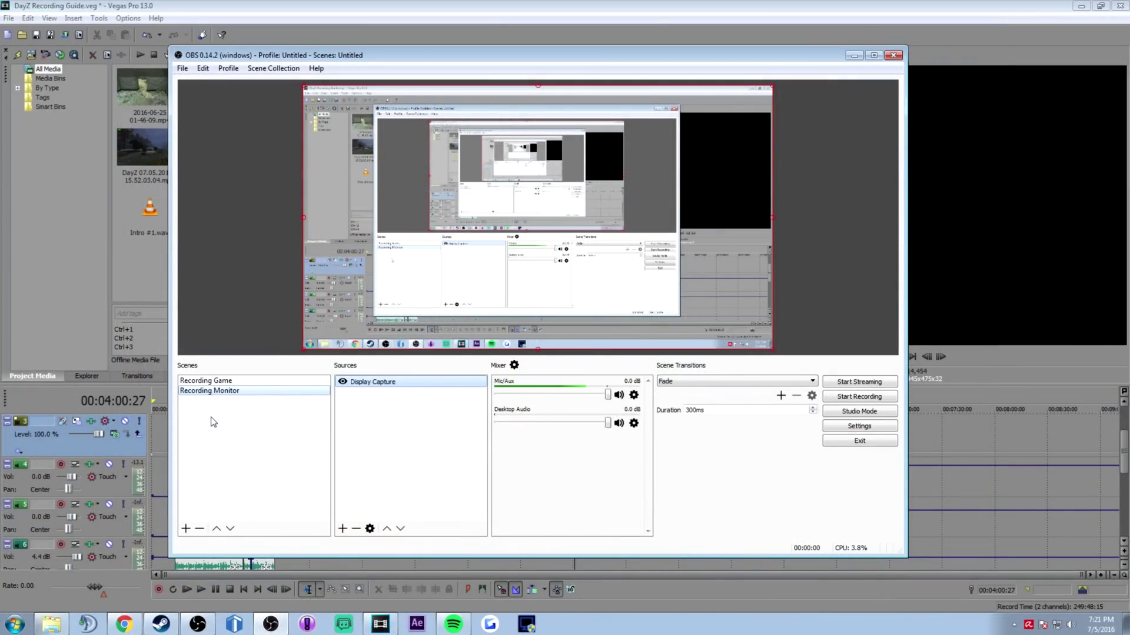
- Add a new scene named Display to the Scenes list
{"action": "right_click", "coordinate": [217, 435]}
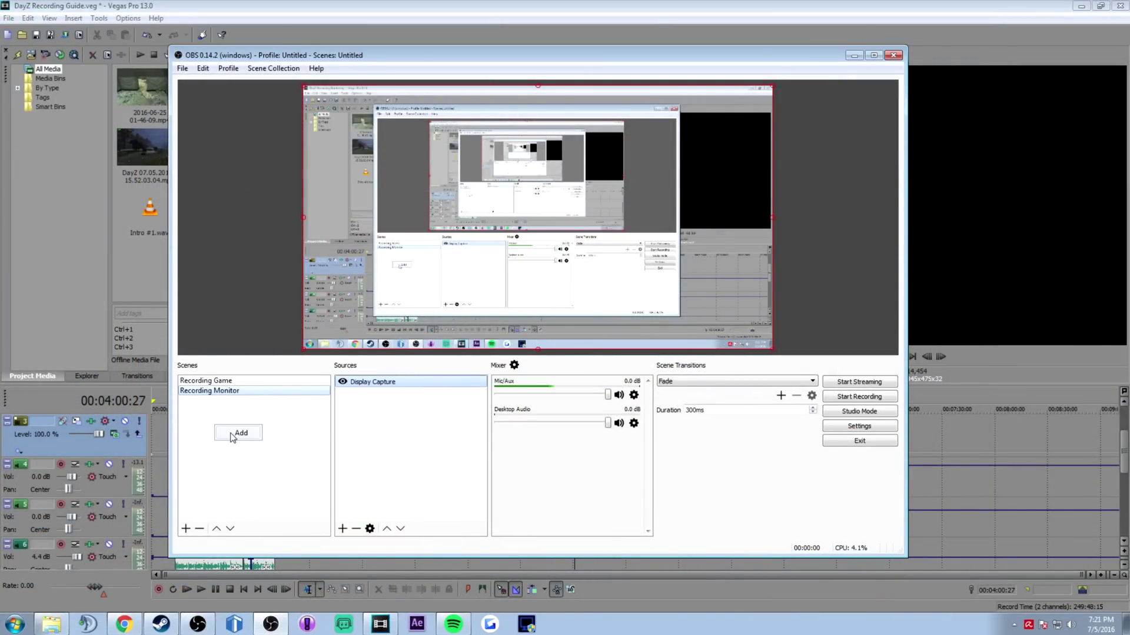
{"action": "left_click", "coordinate": [232, 435]}
{"action": "type", "text": "Display"}
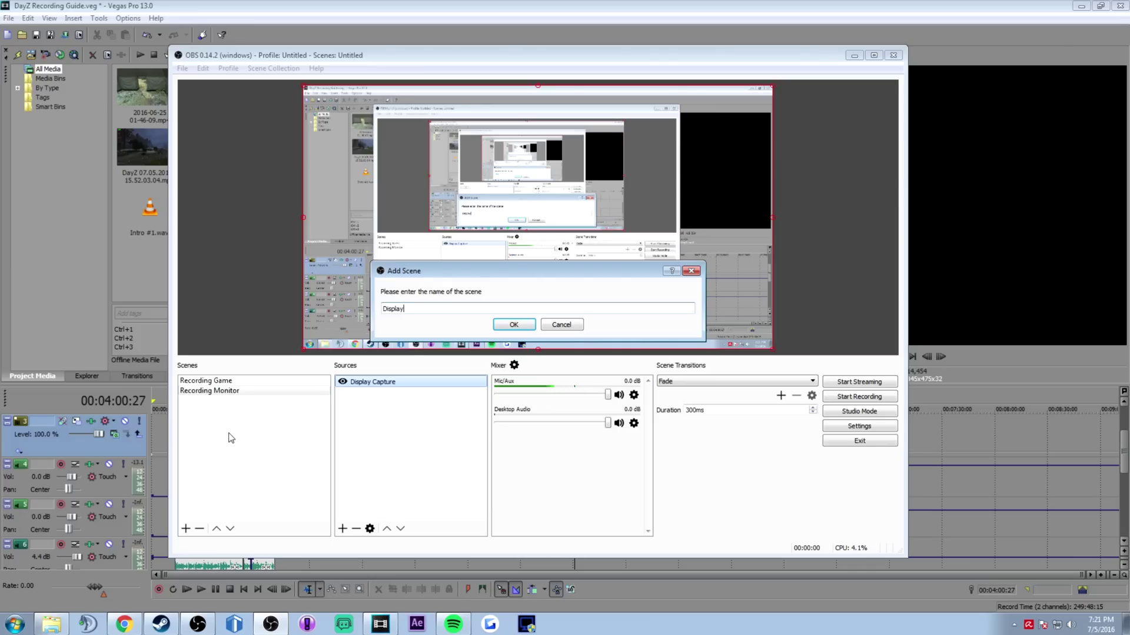
{"action": "key", "text": "Return"}
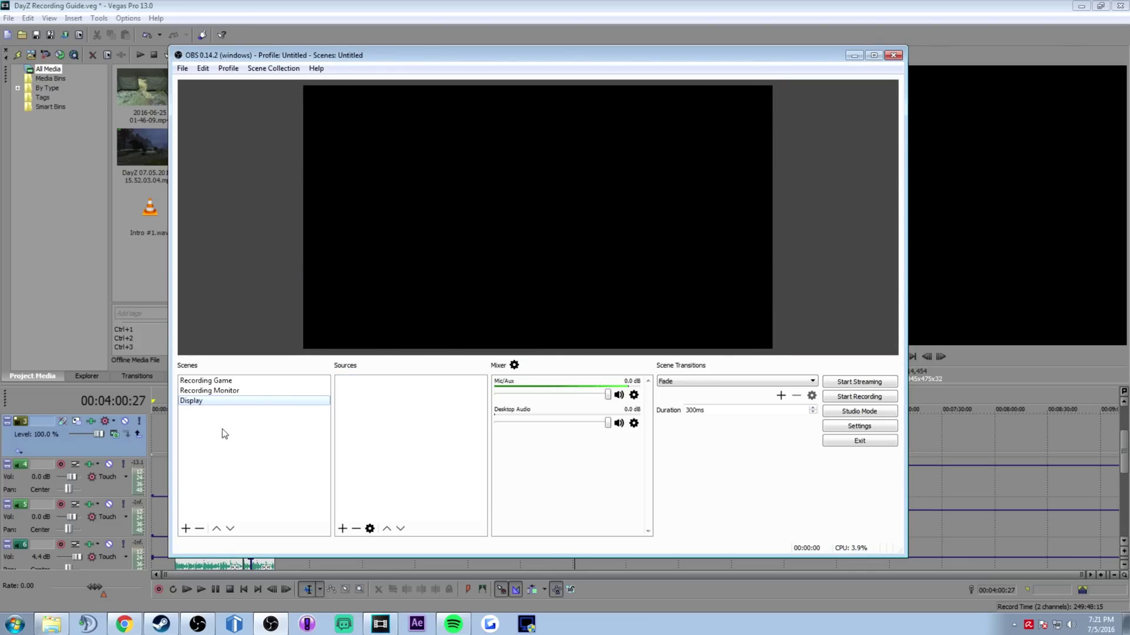
- Add a Display Capture 1 source showing the 1920x1080 primary monitor
{"action": "right_click", "coordinate": [363, 398]}
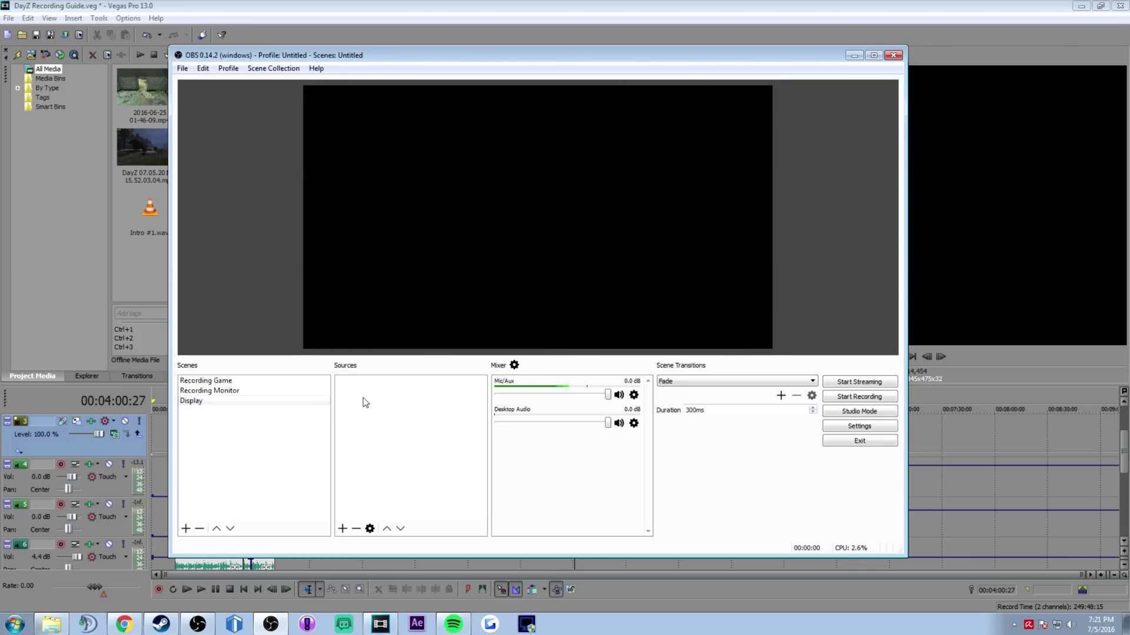
{"action": "mouse_move", "coordinate": [392, 405]}
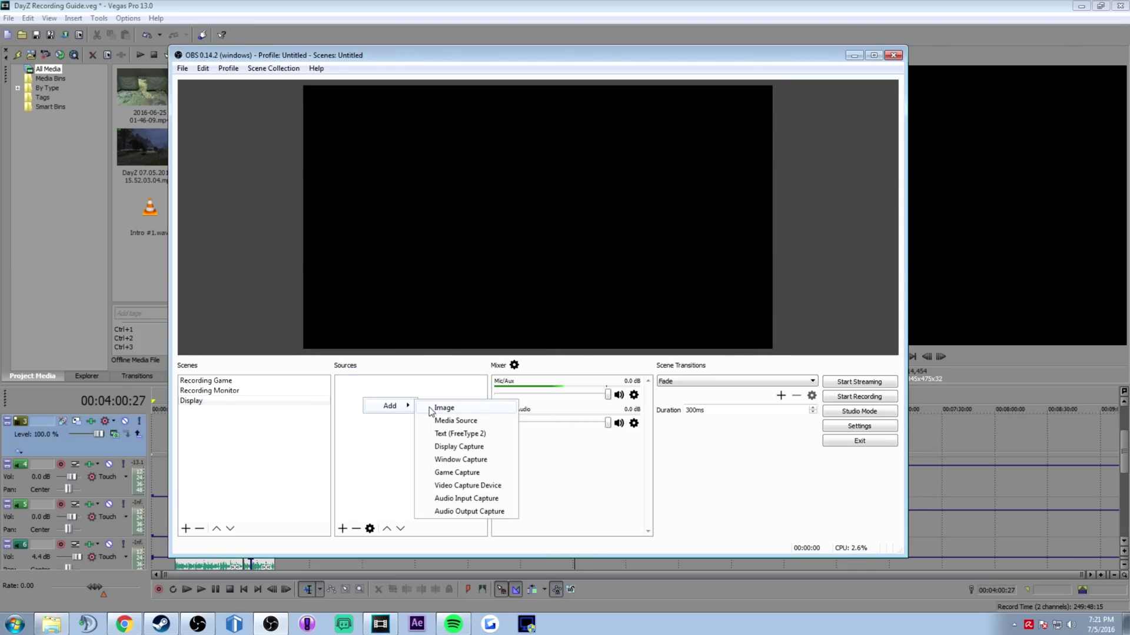
{"action": "left_click", "coordinate": [461, 450]}
{"action": "left_click", "coordinate": [565, 388]}
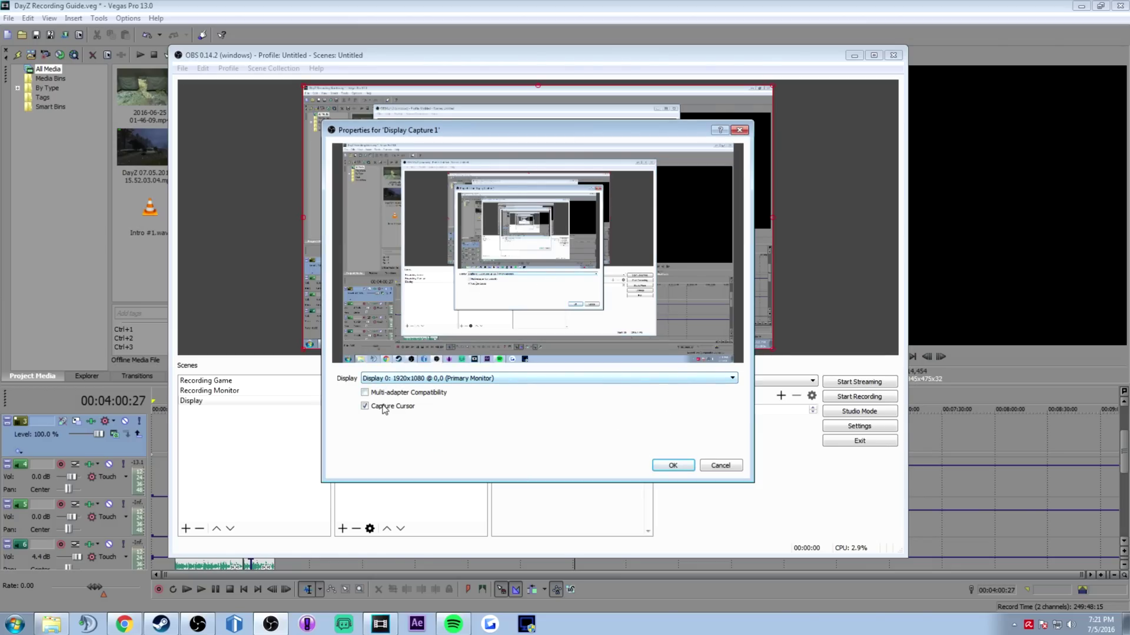
{"action": "left_click", "coordinate": [682, 466]}
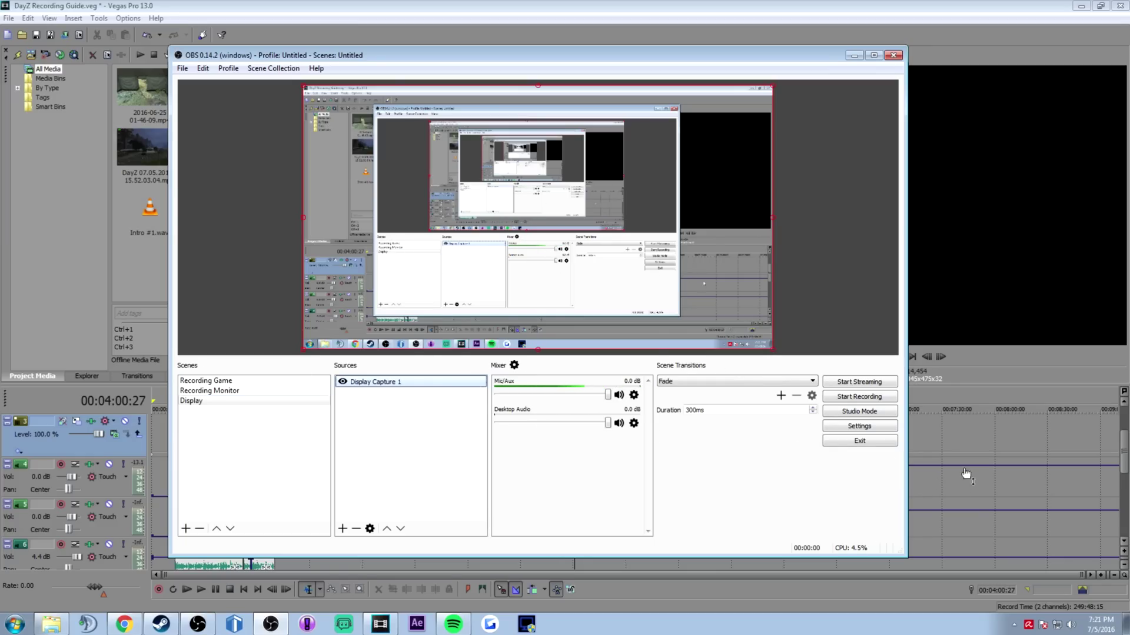
- In Settings > Output, change Output Mode from Simple to Advanced and view the Recording tab
{"action": "left_click", "coordinate": [859, 426]}
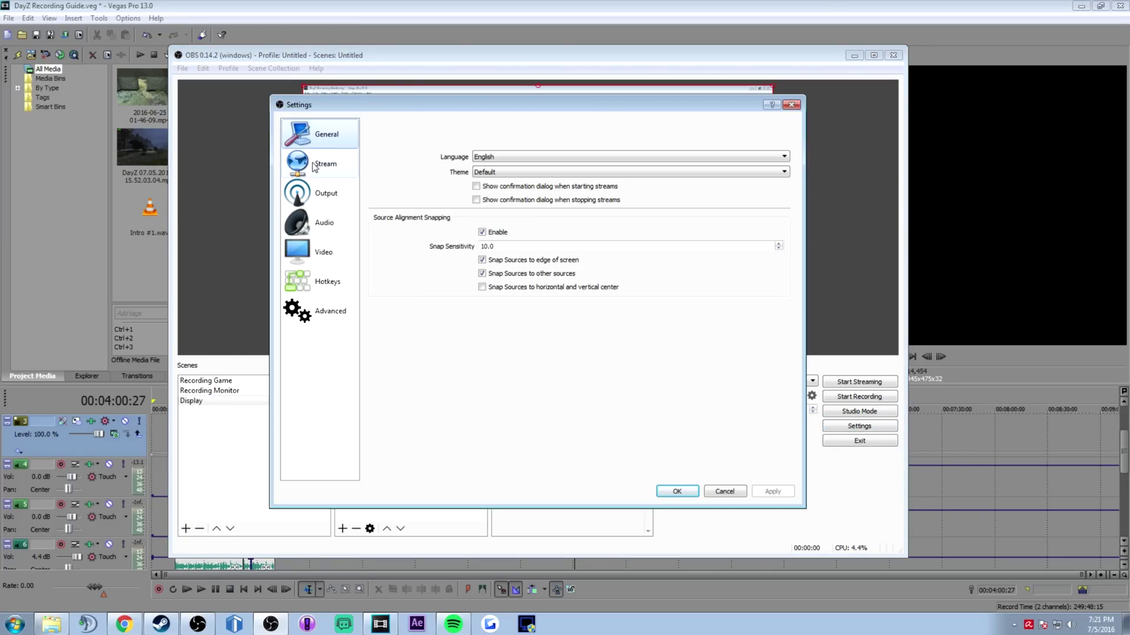
{"action": "left_click", "coordinate": [326, 194]}
{"action": "left_click", "coordinate": [497, 133]}
{"action": "left_click", "coordinate": [498, 138]}
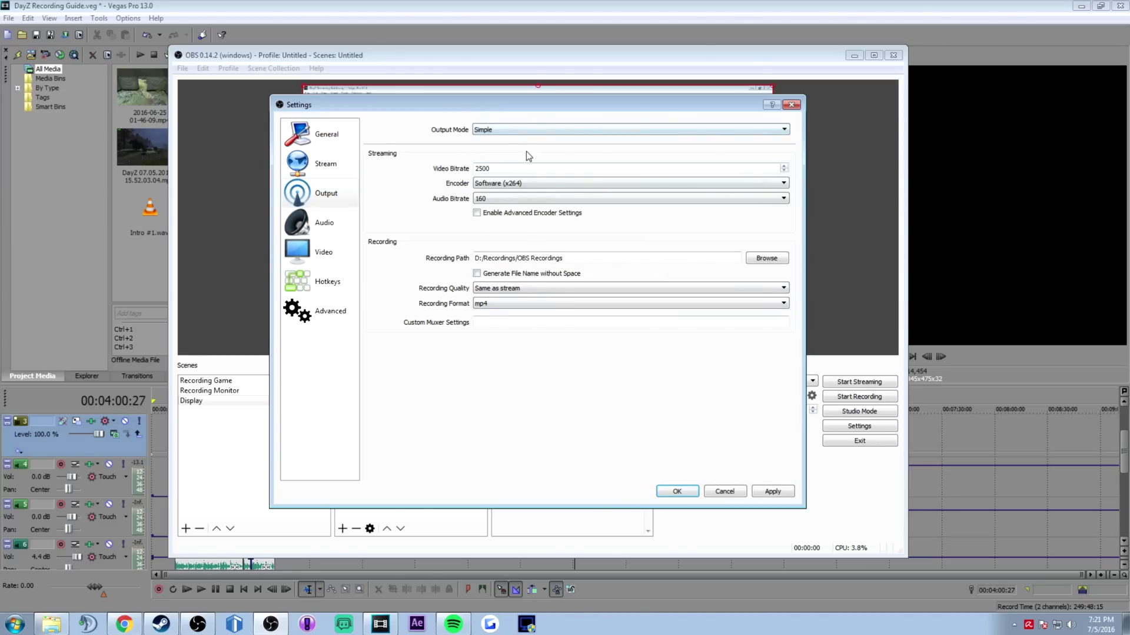
{"action": "left_click", "coordinate": [513, 130]}
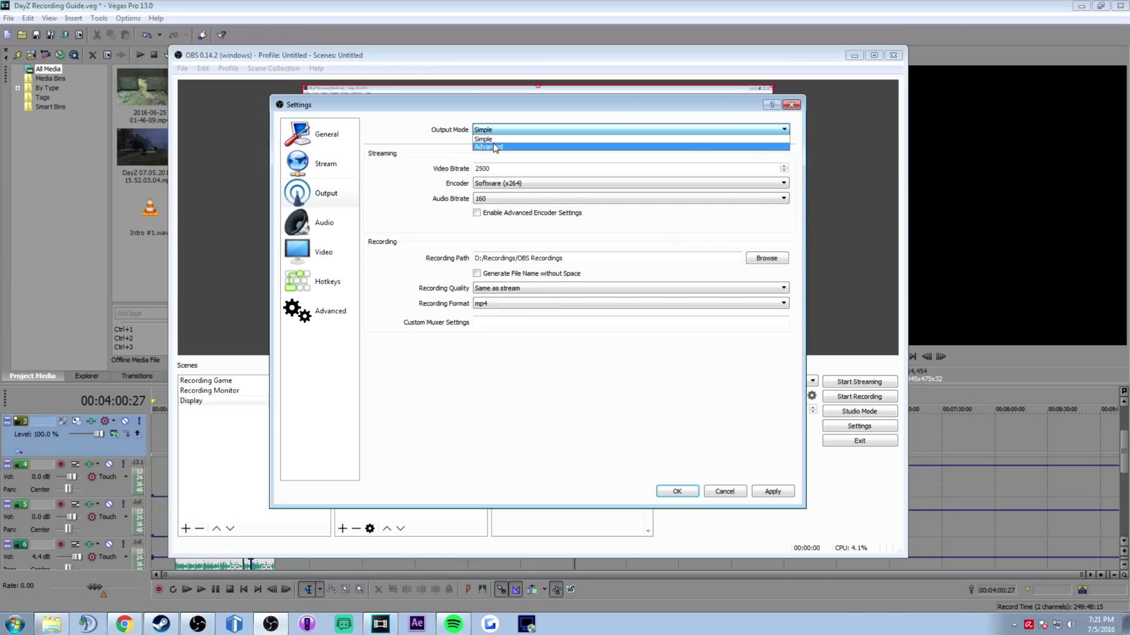
{"action": "left_click", "coordinate": [495, 147]}
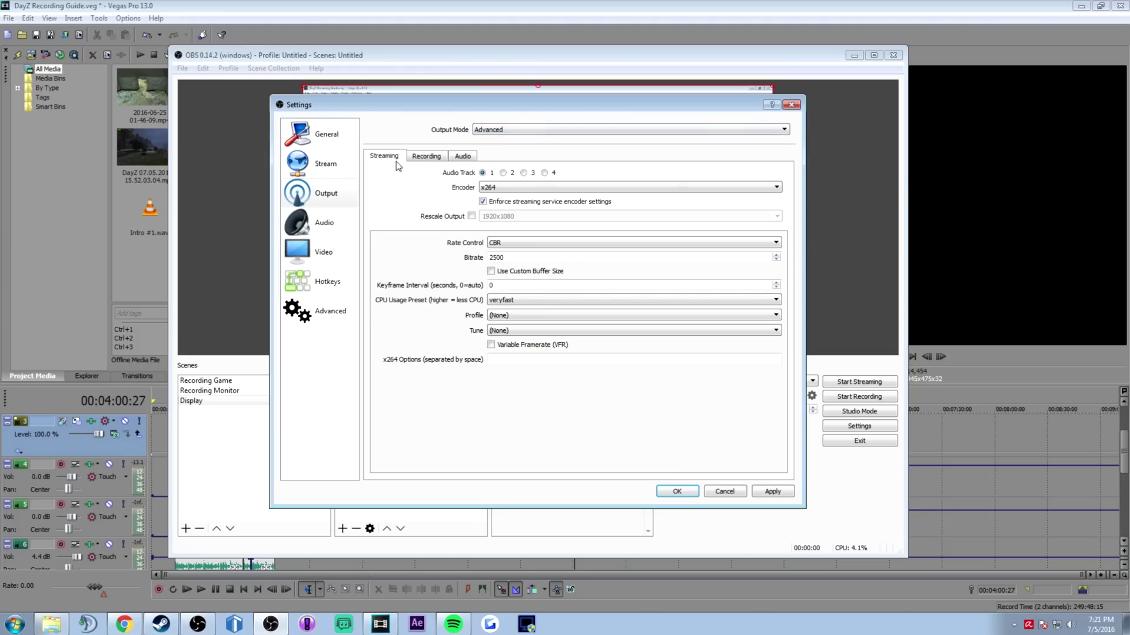
{"action": "left_click", "coordinate": [429, 156]}
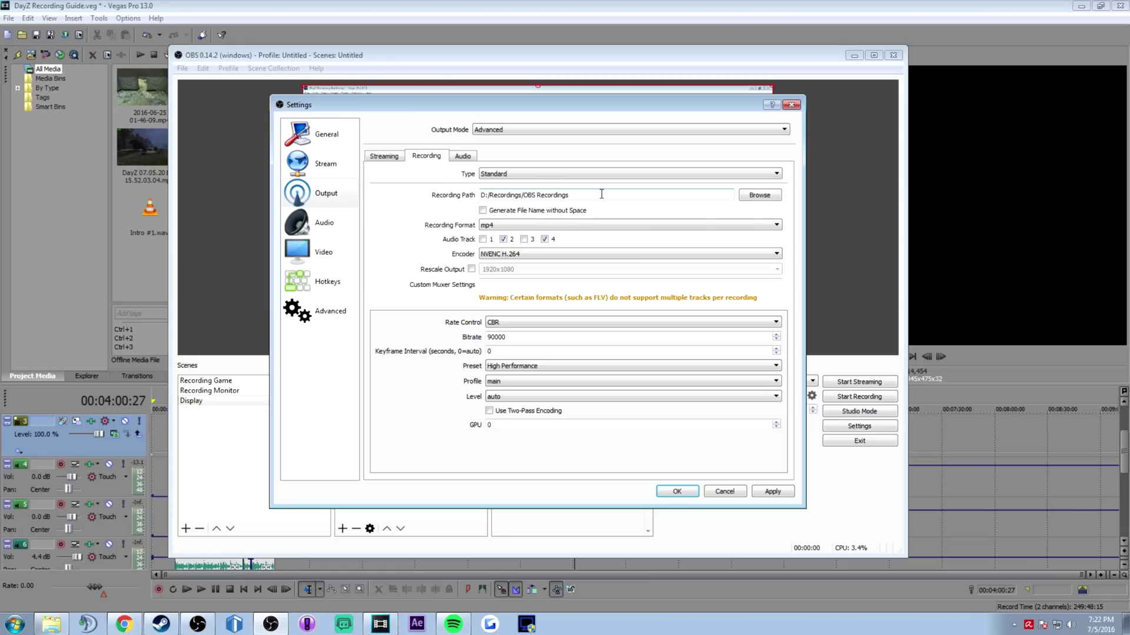
{"action": "left_click", "coordinate": [531, 226]}
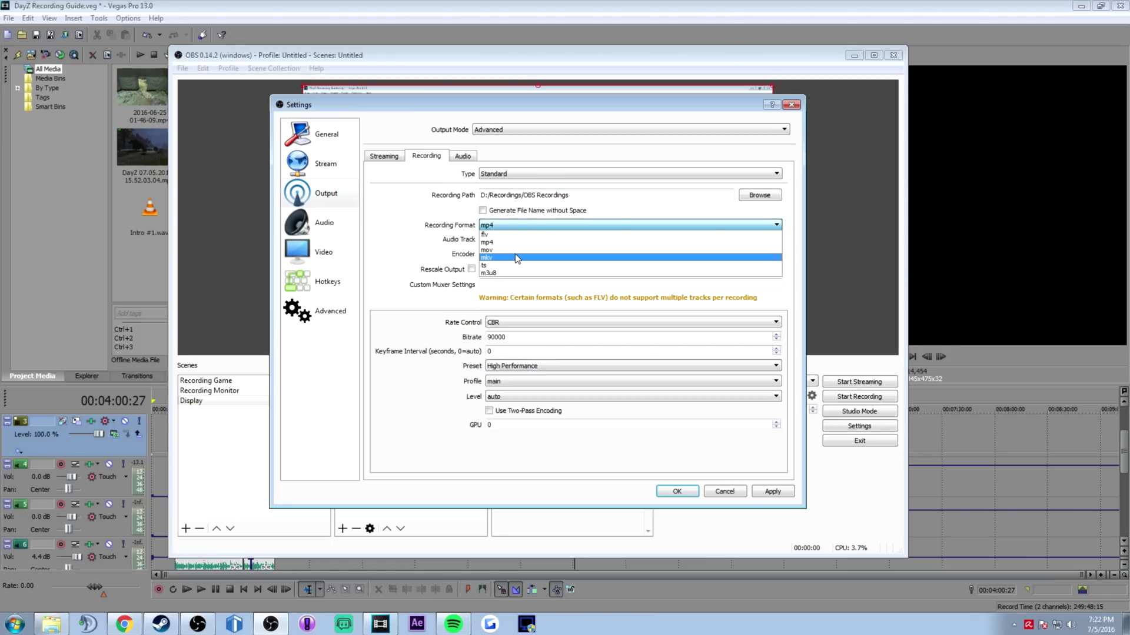
{"action": "left_click", "coordinate": [520, 224]}
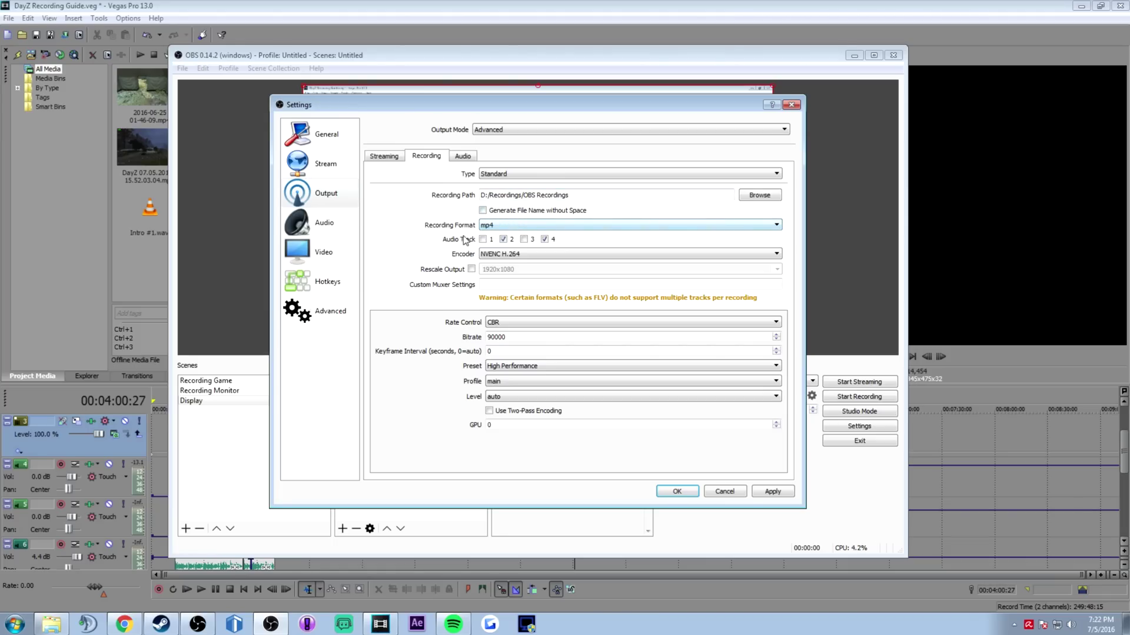
{"action": "left_click", "coordinate": [543, 226]}
{"action": "left_click", "coordinate": [540, 223]}
{"action": "left_click", "coordinate": [522, 253]}
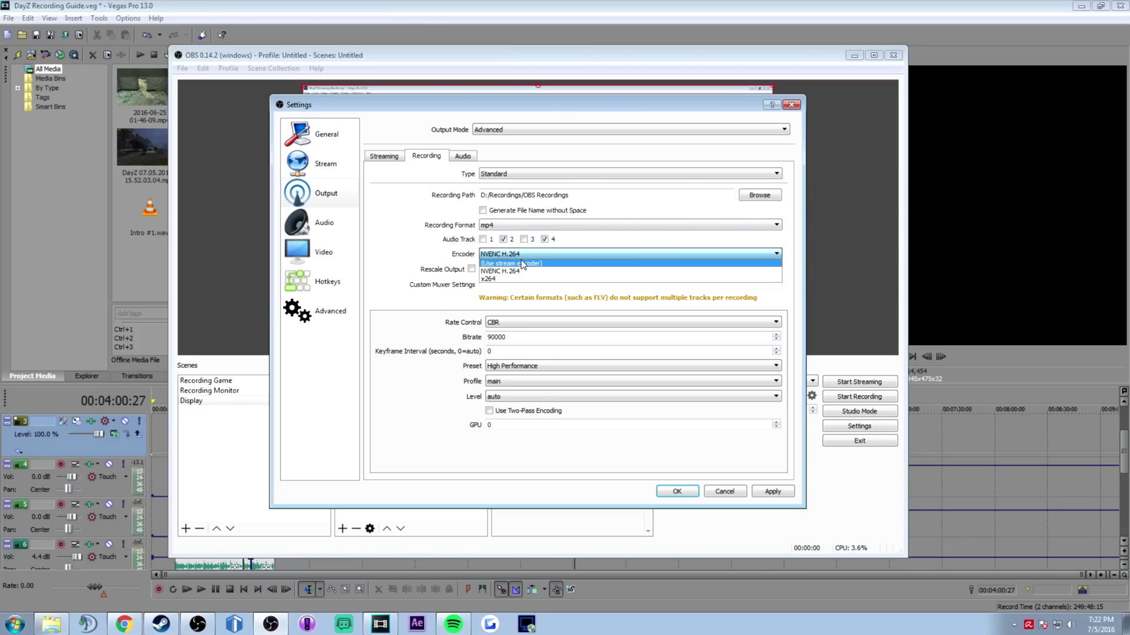
{"action": "left_click", "coordinate": [495, 271]}
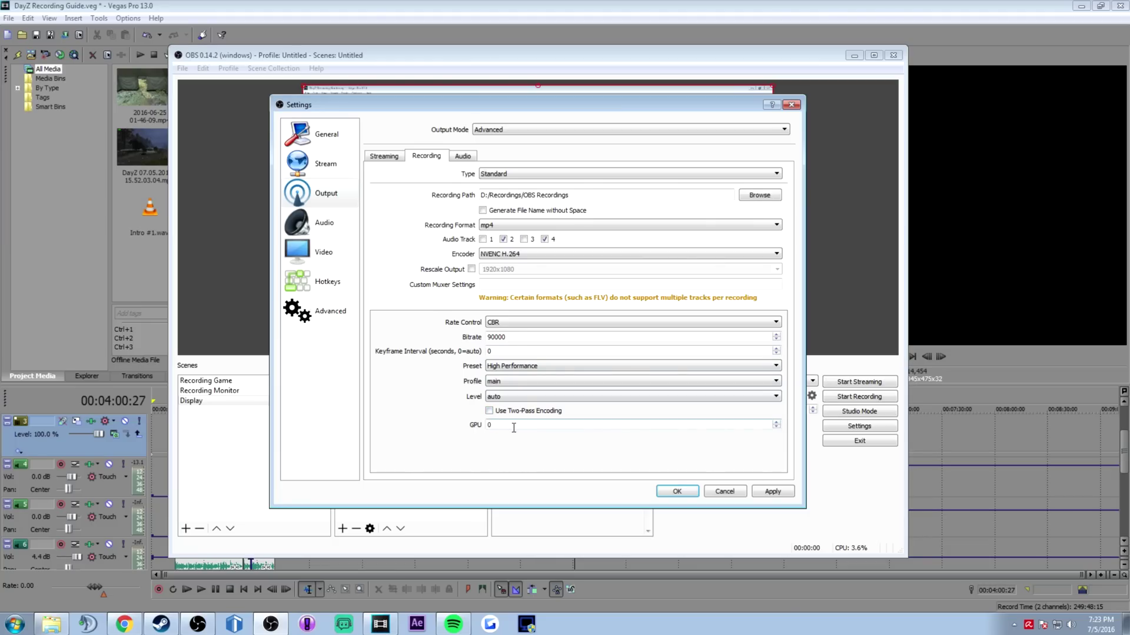
- Keep the headset earphone as desktop audio, Device 2 disabled and RODE NT-USB microphone
{"action": "left_click", "coordinate": [464, 158]}
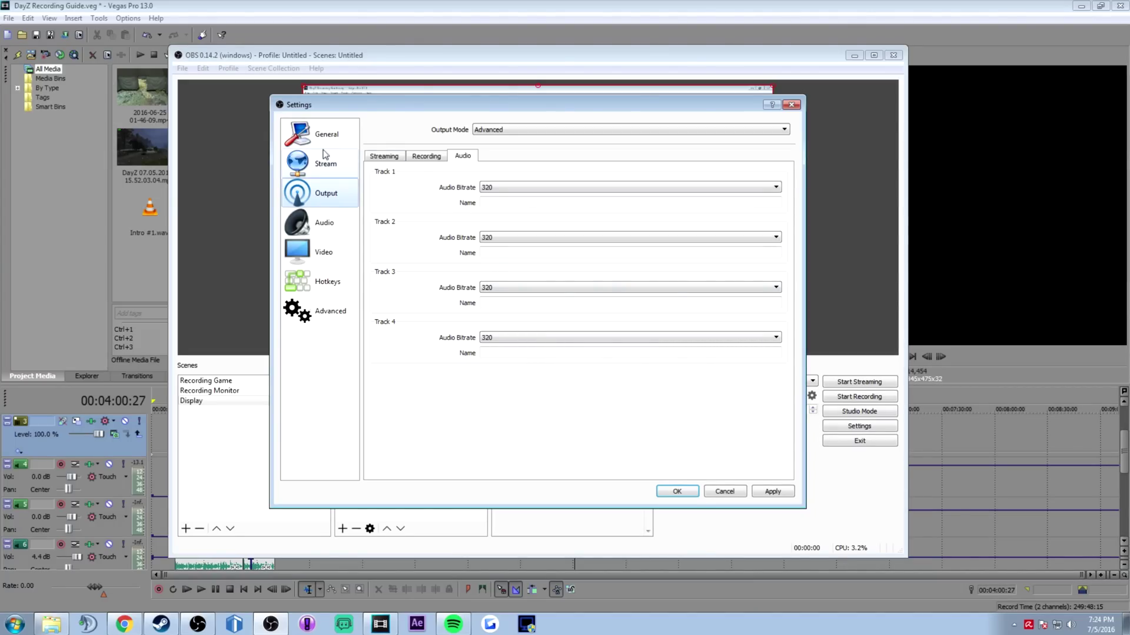
{"action": "left_click", "coordinate": [318, 225]}
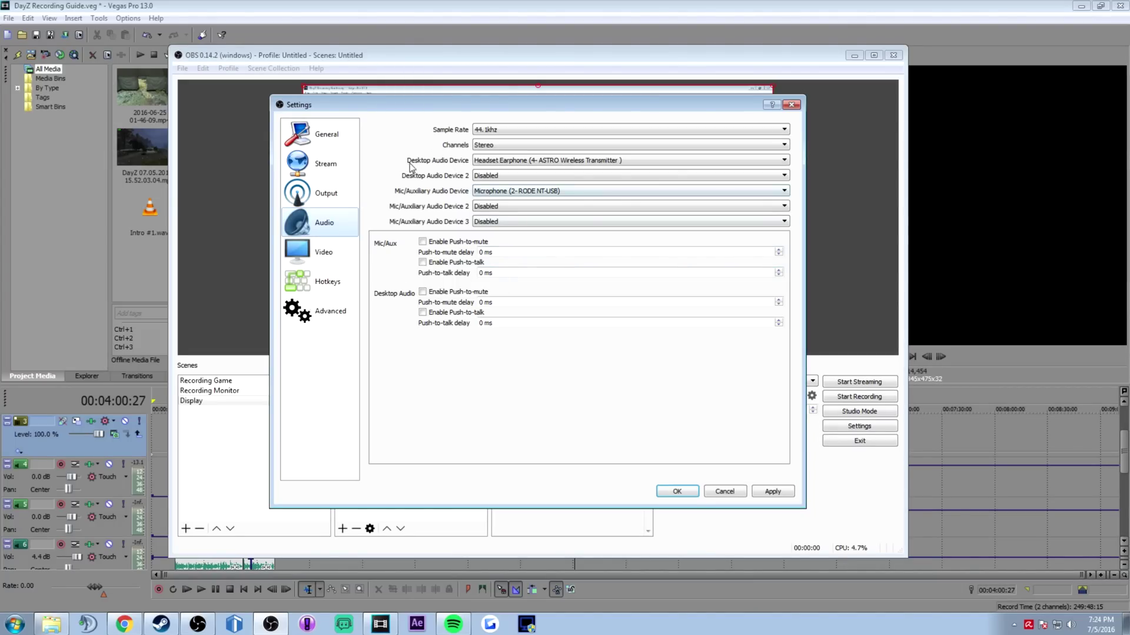
{"action": "left_click", "coordinate": [576, 161]}
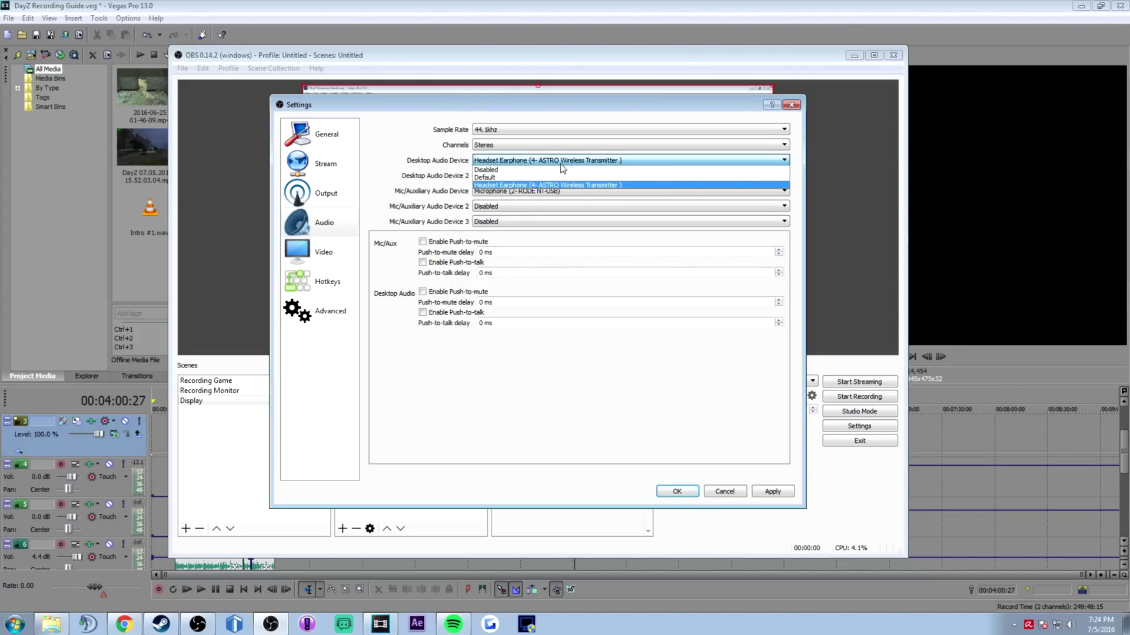
{"action": "left_click", "coordinate": [553, 172]}
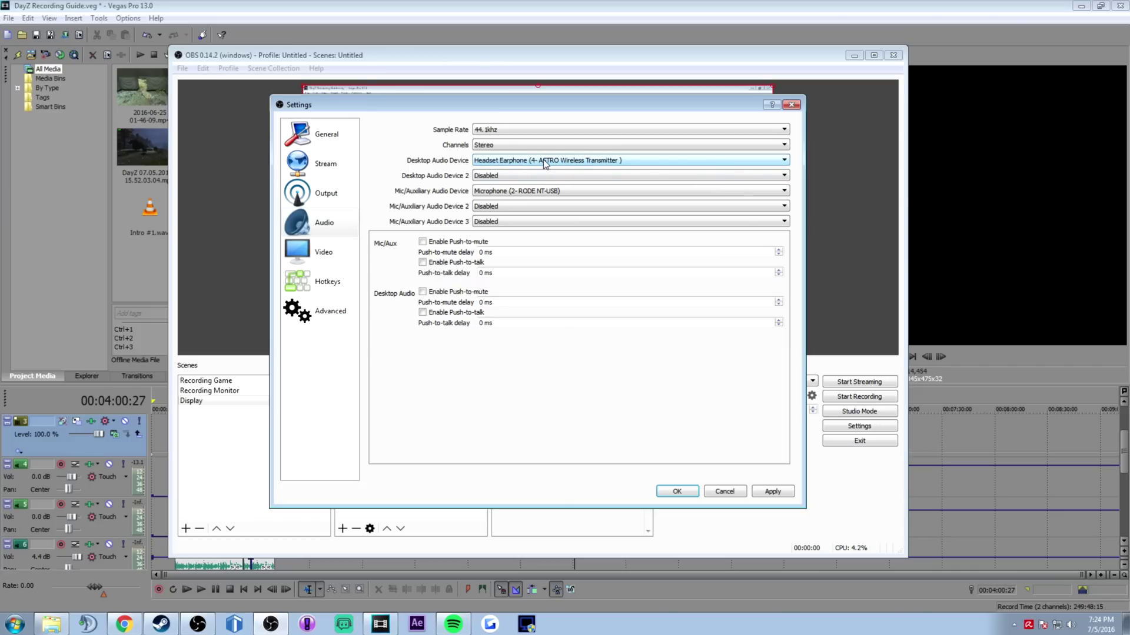
{"action": "left_click", "coordinate": [505, 175]}
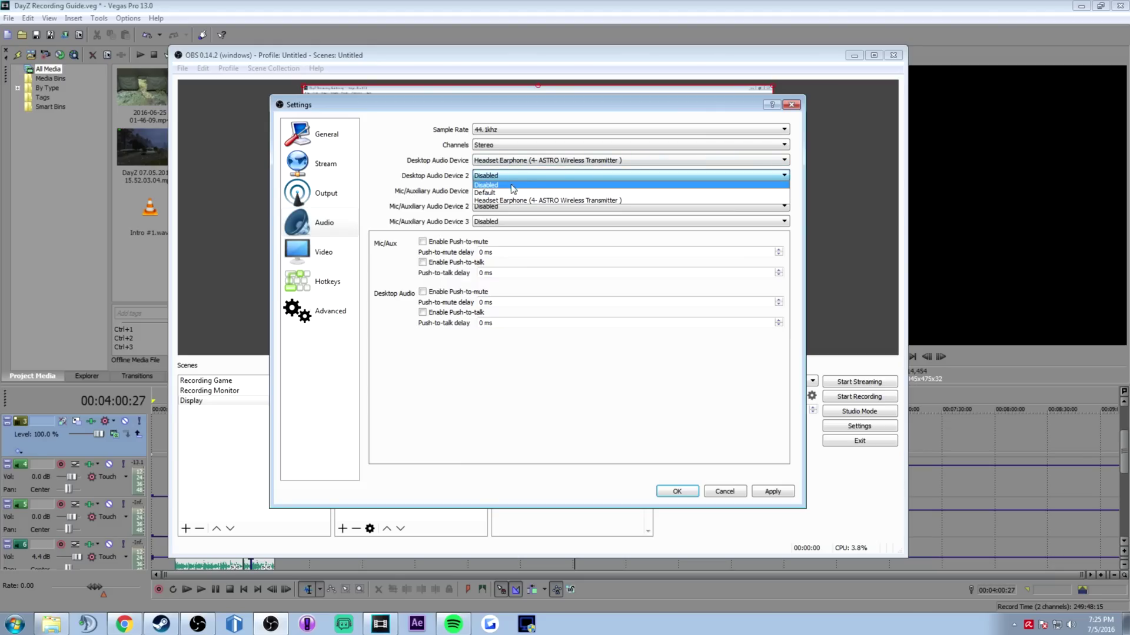
{"action": "left_click", "coordinate": [523, 177]}
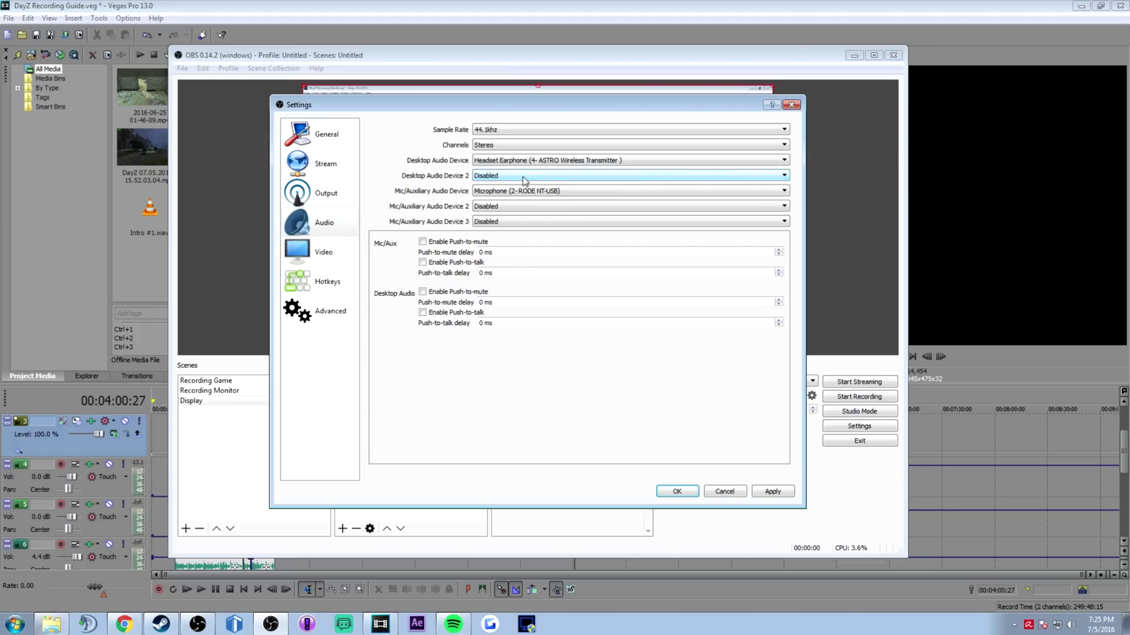
{"action": "left_click", "coordinate": [534, 191]}
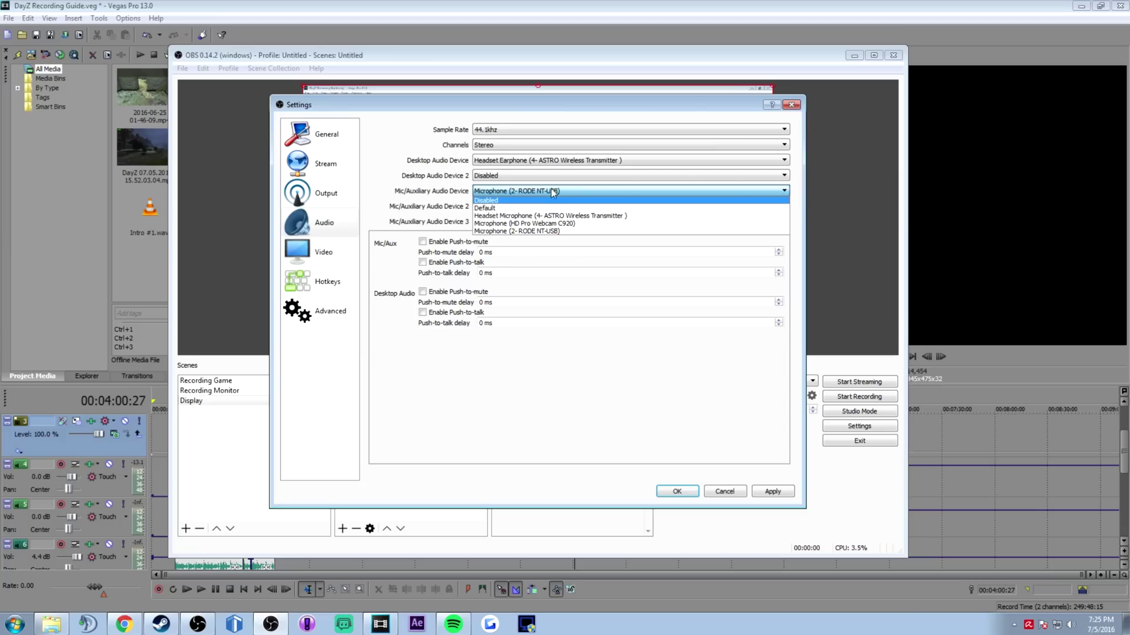
{"action": "left_click", "coordinate": [550, 190]}
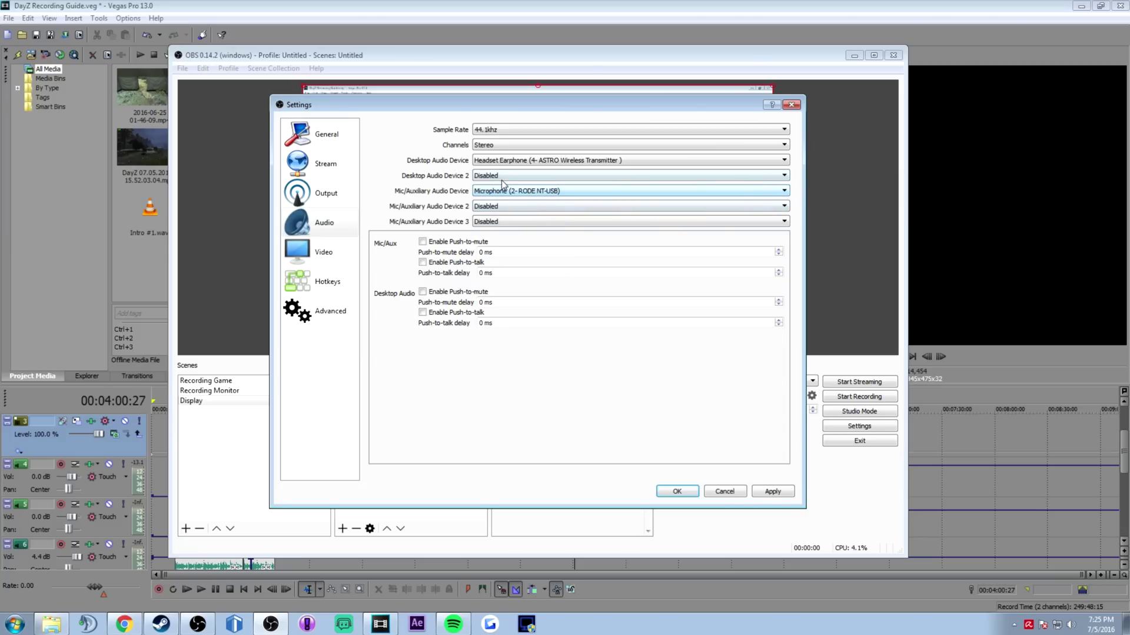
{"action": "left_click", "coordinate": [323, 252]}
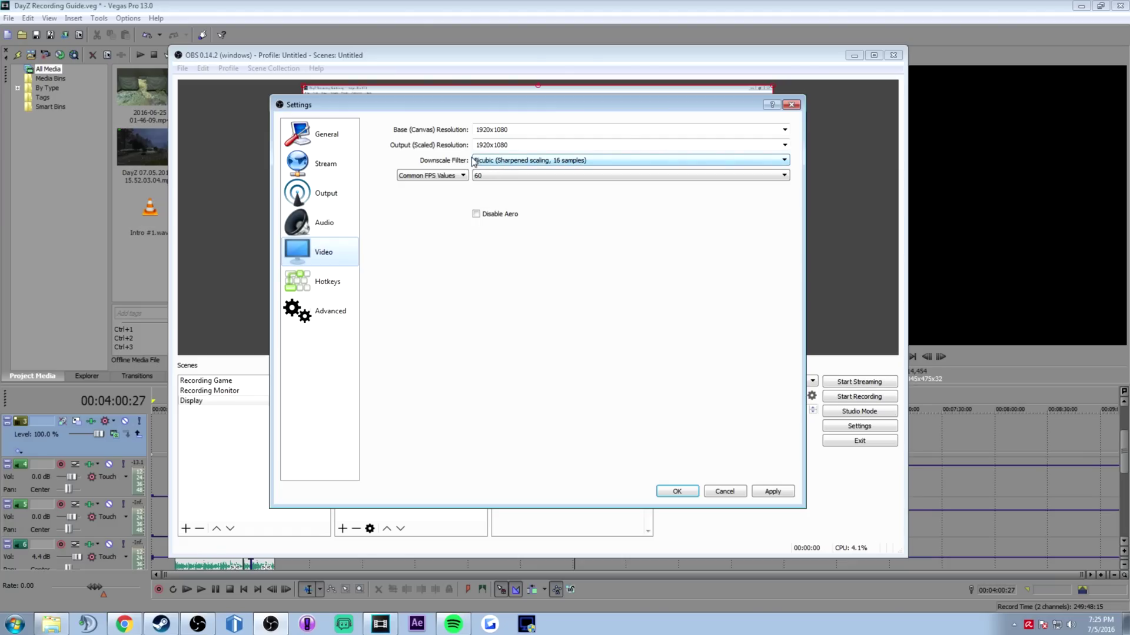
- Keep video at 60 FPS and clear the Start and Stop Recording hotkeys
{"action": "left_click", "coordinate": [490, 177]}
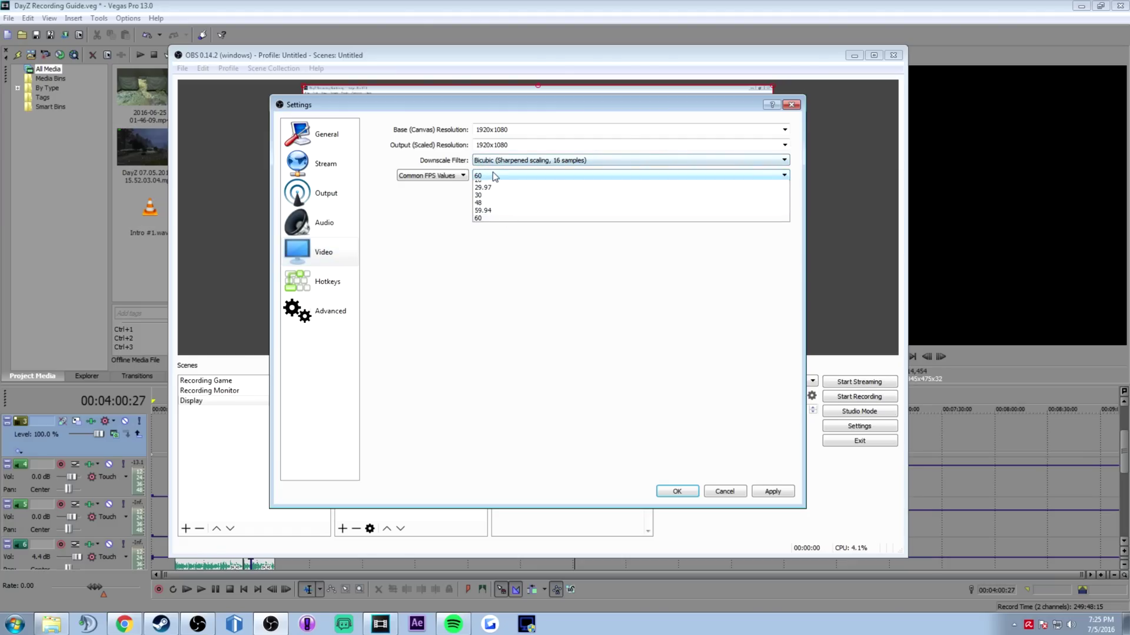
{"action": "left_click", "coordinate": [489, 232]}
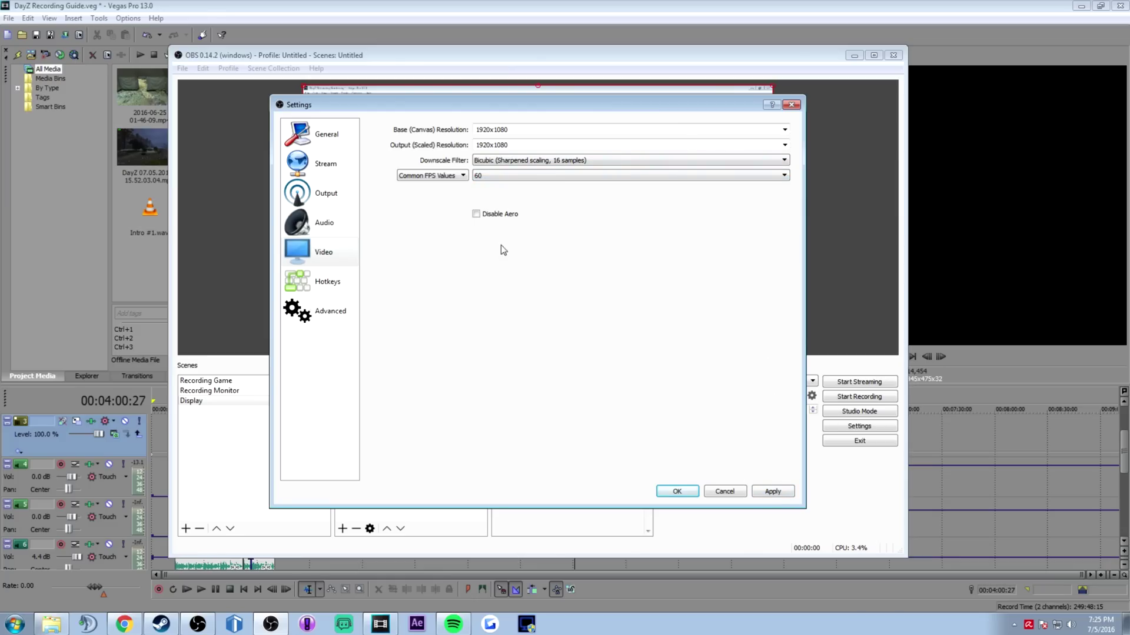
{"action": "left_click", "coordinate": [328, 282]}
{"action": "left_click", "coordinate": [489, 172]}
{"action": "left_click", "coordinate": [668, 171]}
{"action": "left_click", "coordinate": [668, 184]}
- Bind F9 to both Start Recording and Stop Recording and save the settings
{"action": "left_click", "coordinate": [470, 172]}
{"action": "key", "text": "F9"}
{"action": "left_click", "coordinate": [480, 185]}
{"action": "key", "text": "F9"}
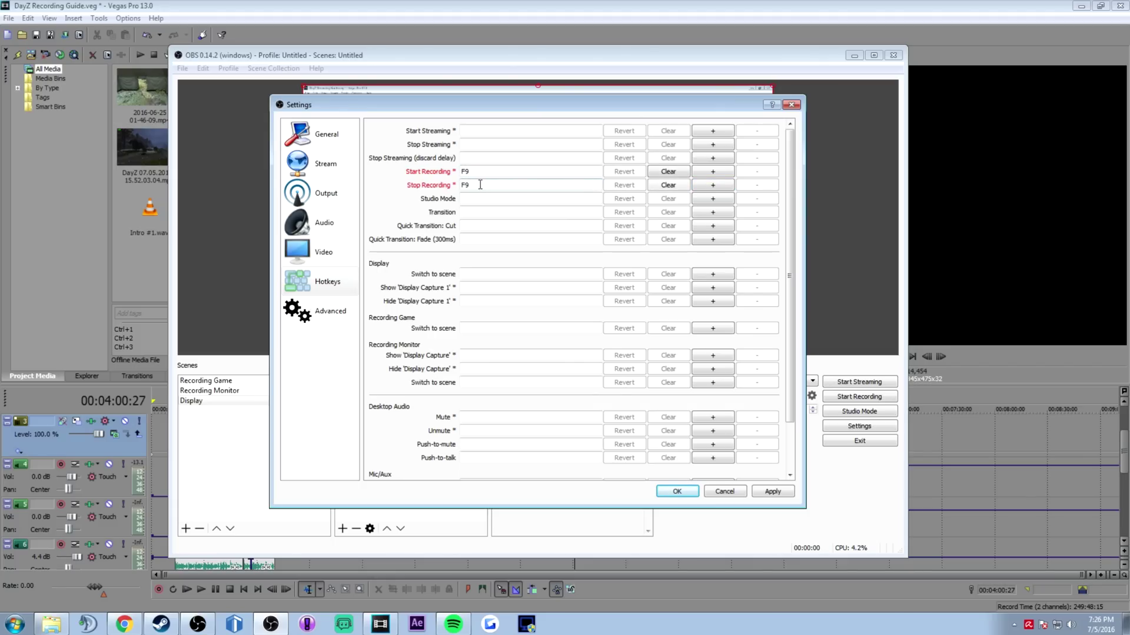
{"action": "left_click", "coordinate": [677, 492]}
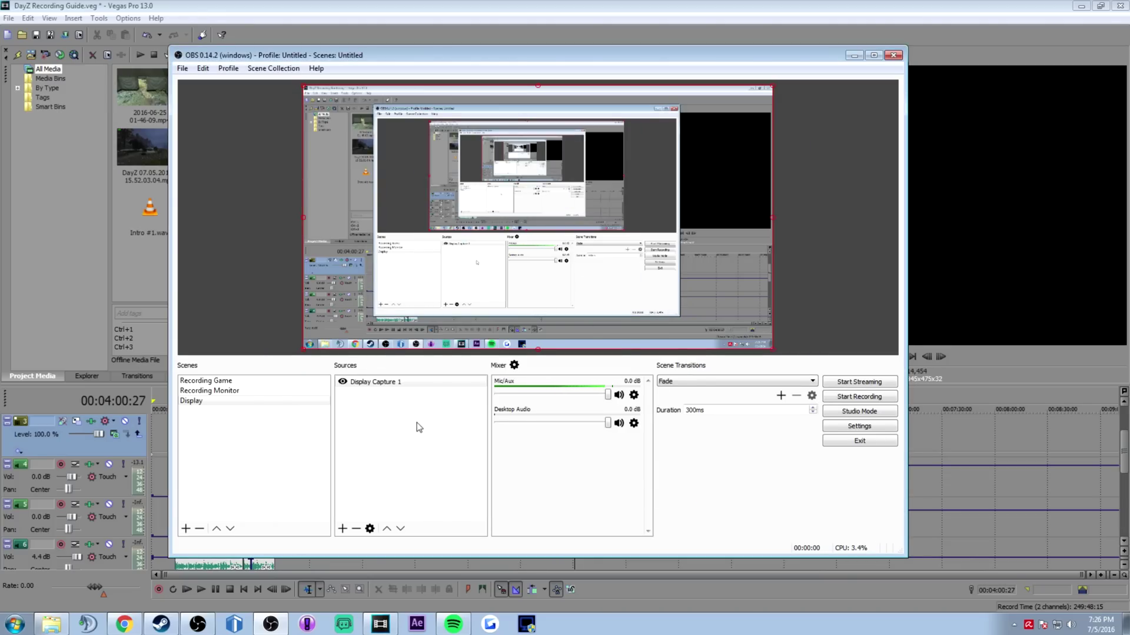
{"action": "left_click", "coordinate": [437, 384]}
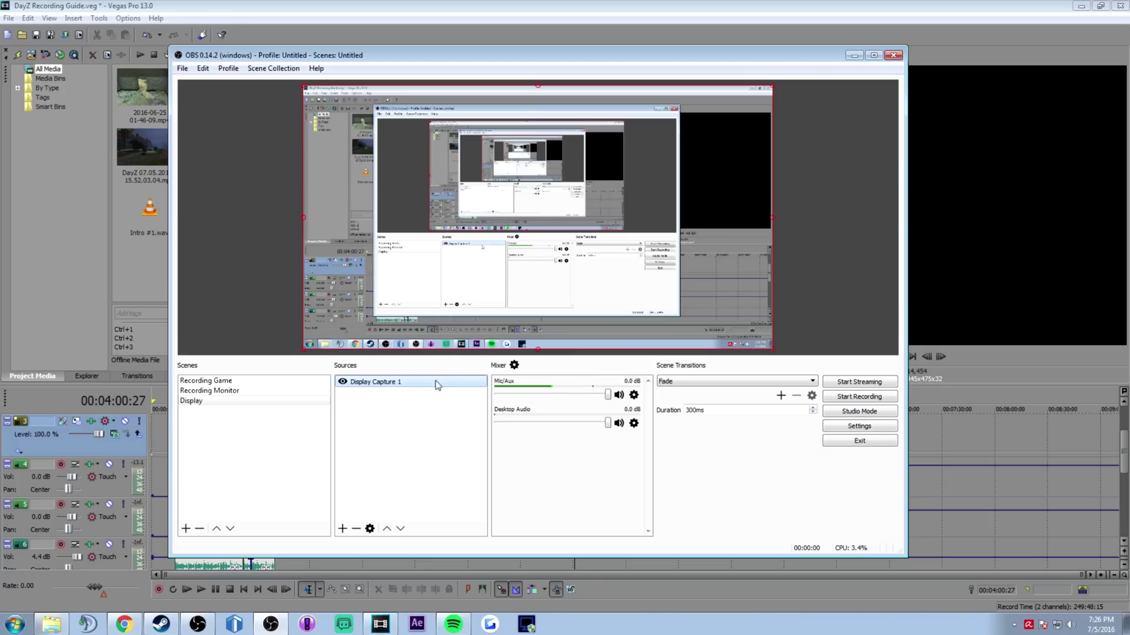
{"action": "left_click", "coordinate": [513, 365]}
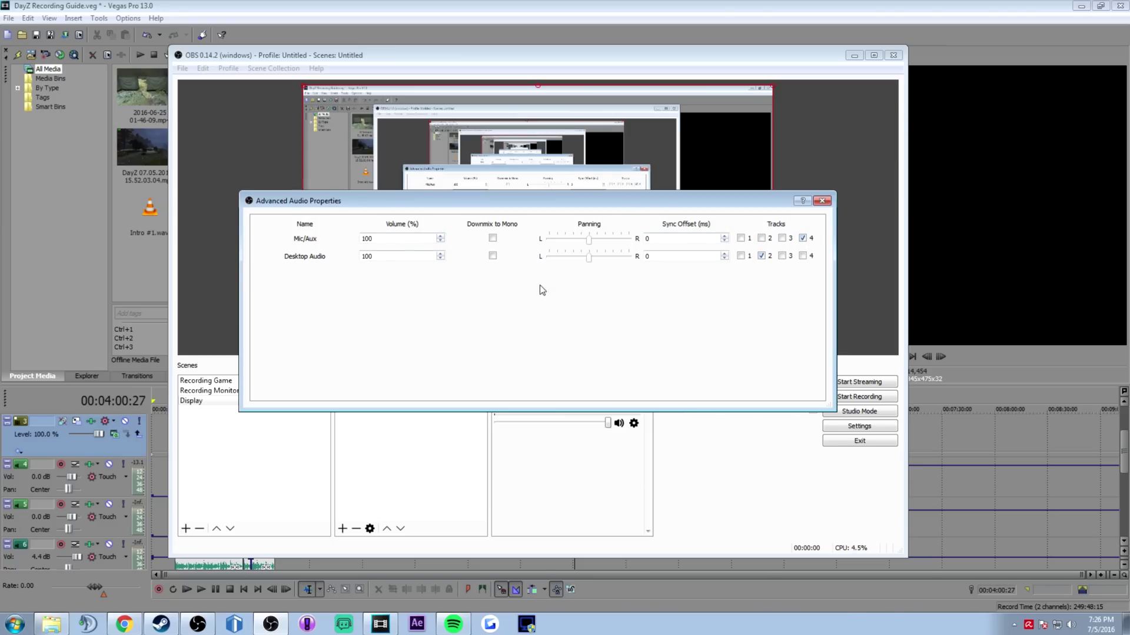
{"action": "key", "text": "Escape"}
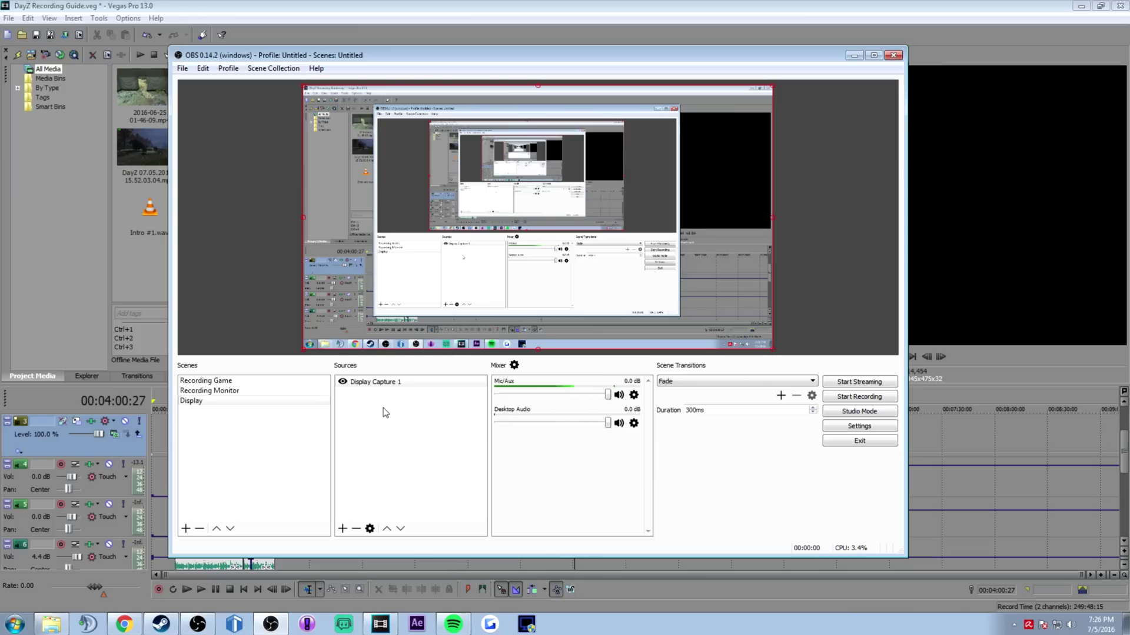
- Open the Filters window for the Display Capture 1 source
{"action": "left_click", "coordinate": [381, 382]}
{"action": "right_click", "coordinate": [382, 383]}
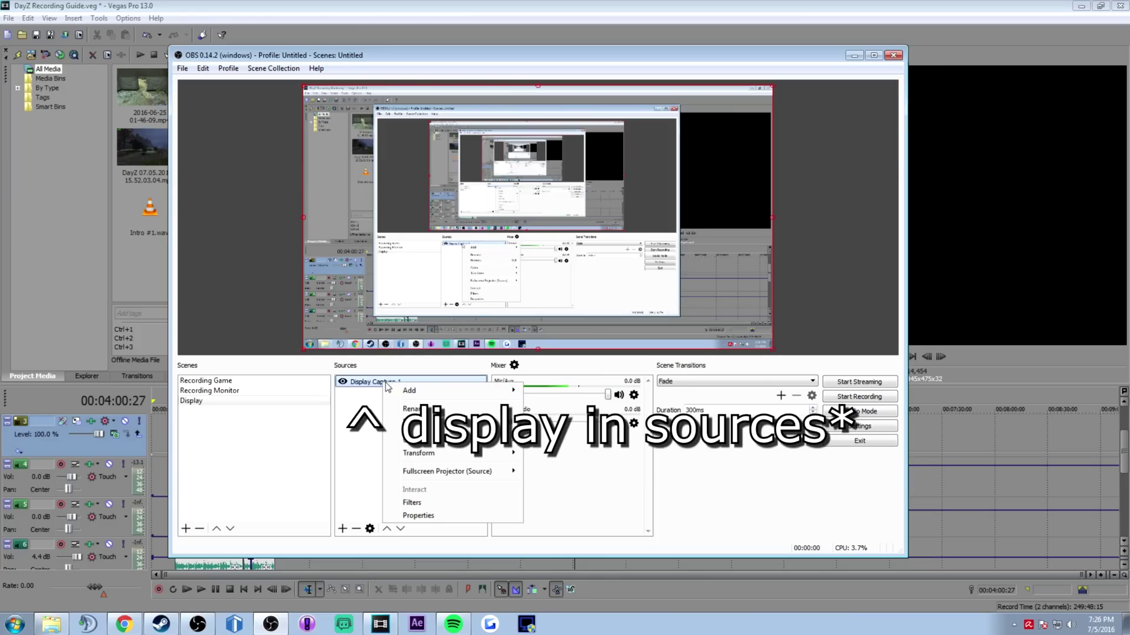
{"action": "left_click", "coordinate": [428, 502]}
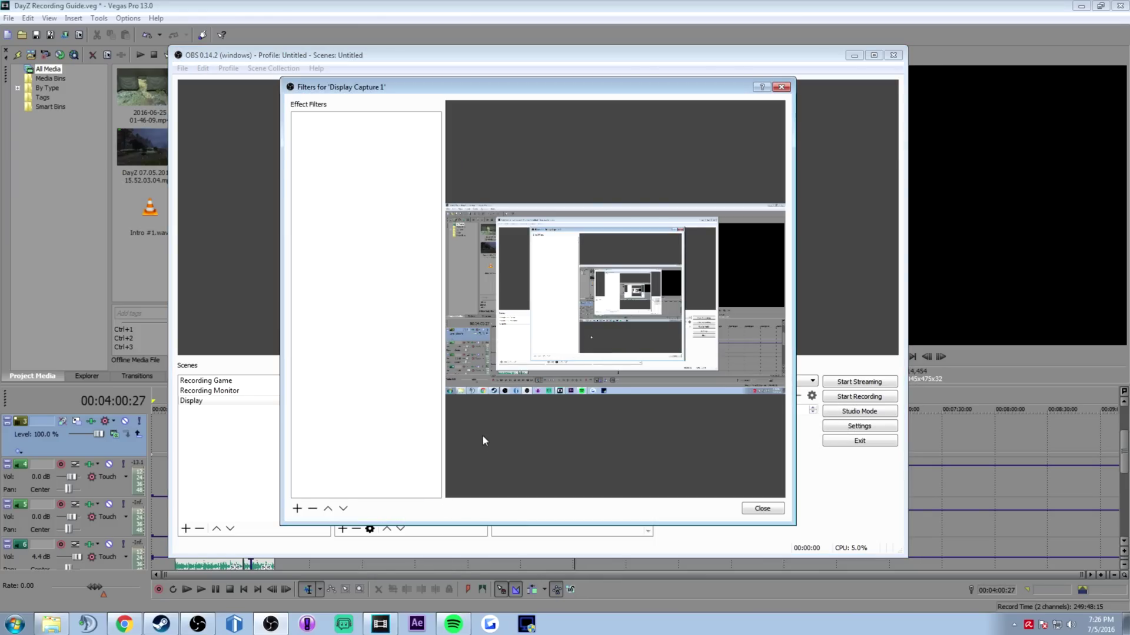
- Add a Color Correction filter named Gamma Correction, raise gamma to 0.30, and close
{"action": "left_click", "coordinate": [297, 508]}
{"action": "left_click", "coordinate": [347, 542]}
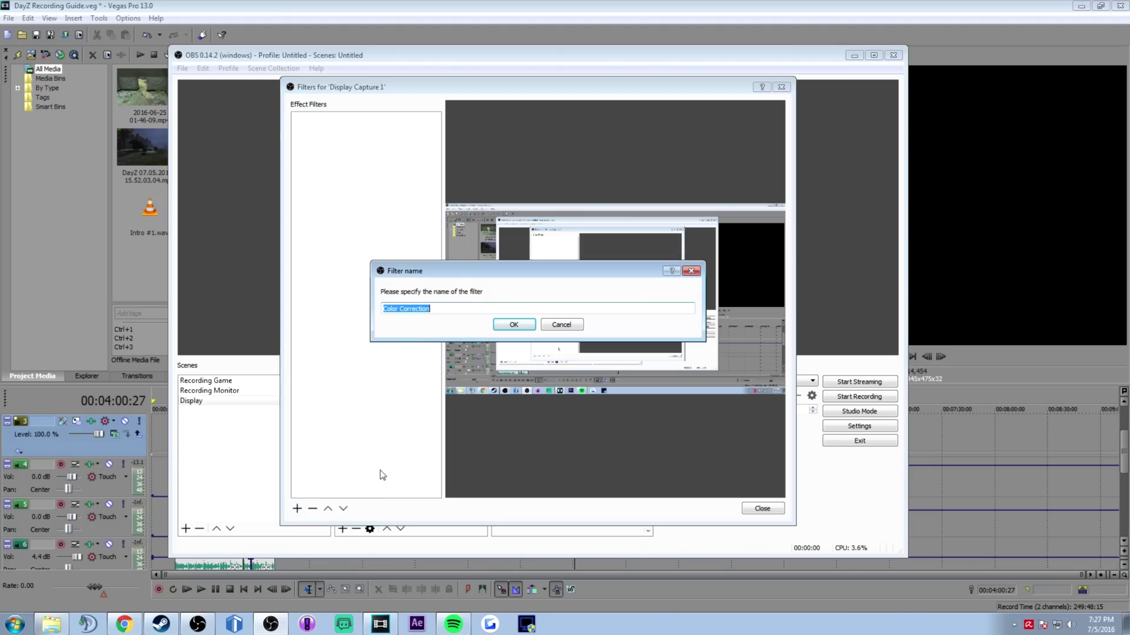
{"action": "type", "text": "Gamma Correction"}
{"action": "key", "text": "Return"}
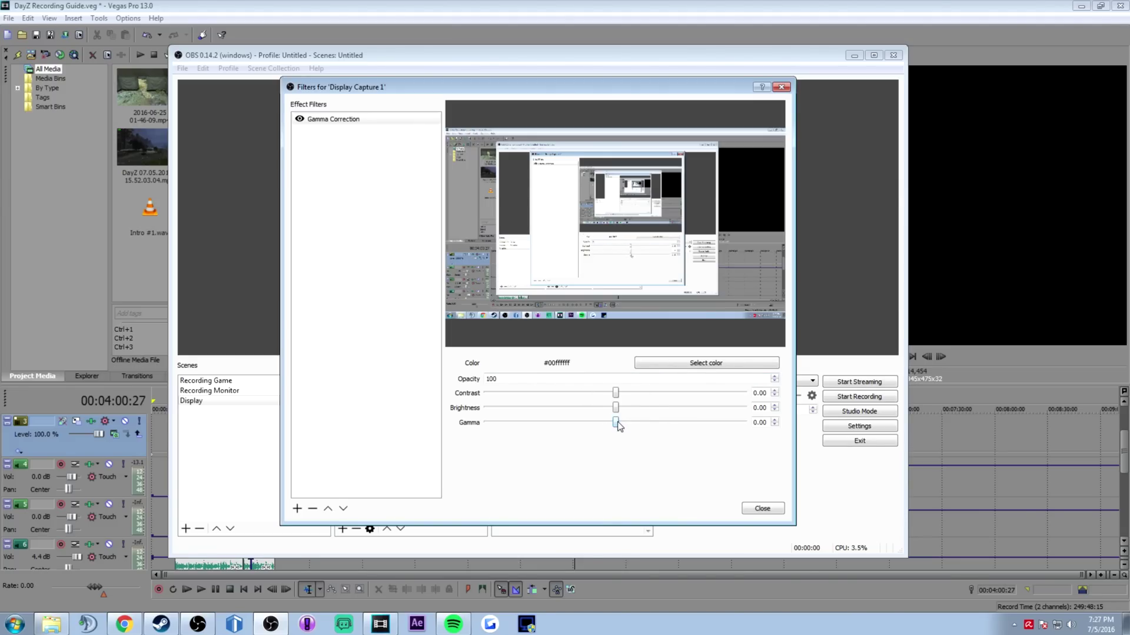
{"action": "left_click_drag", "start_coordinate": [618, 426], "coordinate": [657, 436]}
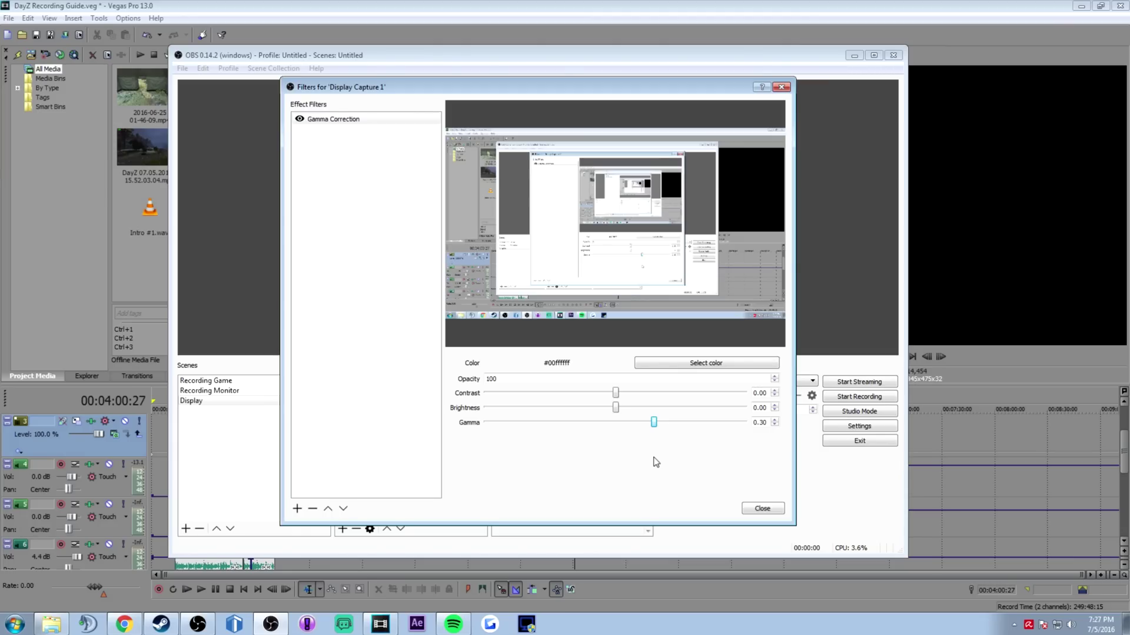
{"action": "left_click", "coordinate": [762, 508]}
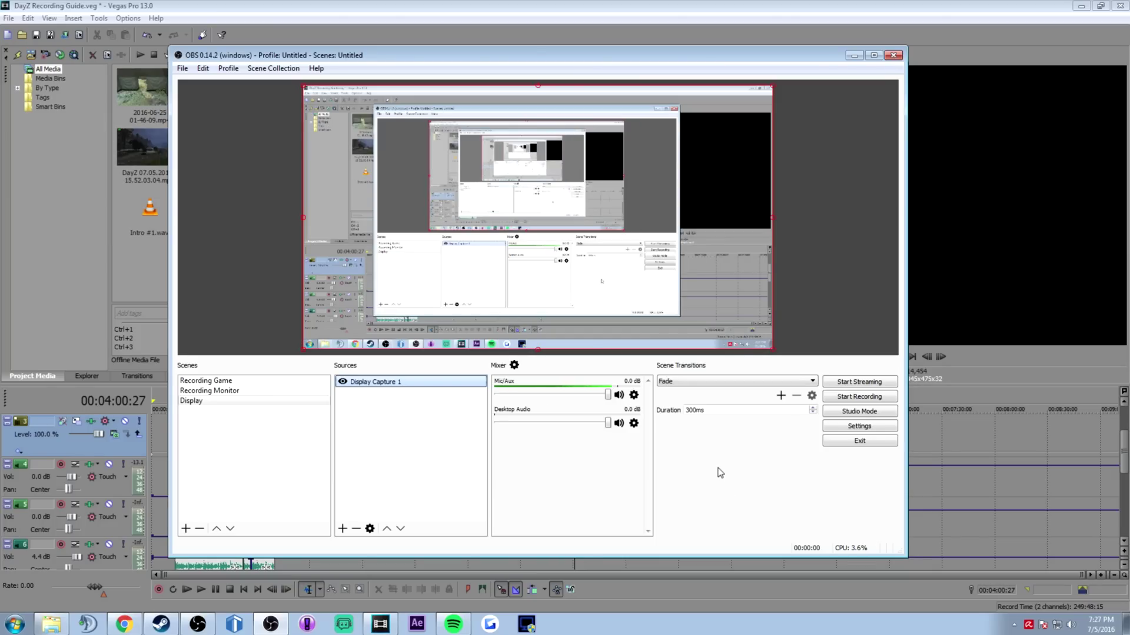